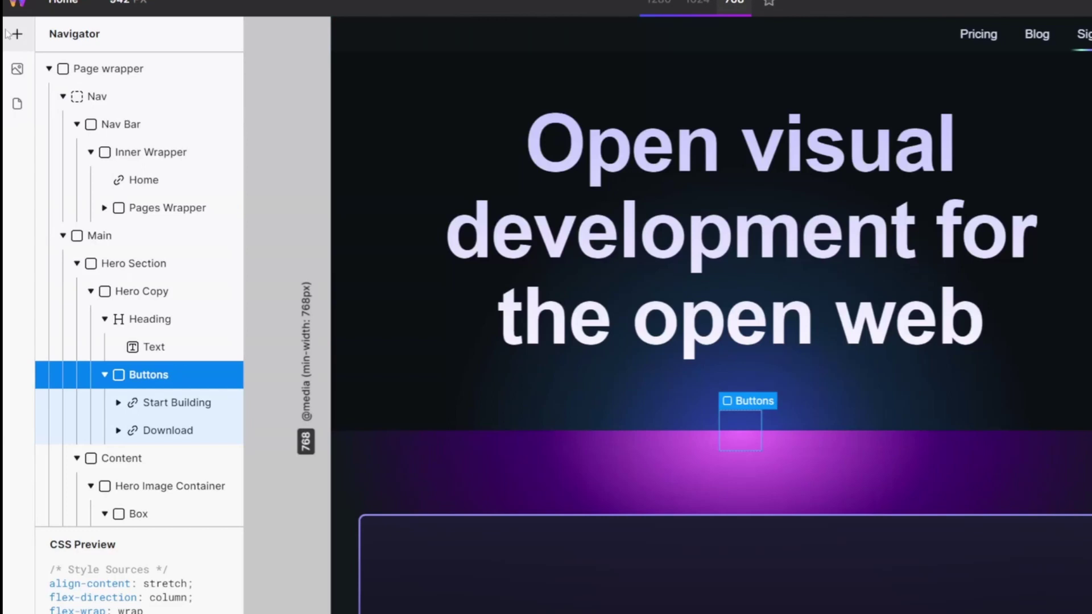
# Step: Add a Link component to the hero, just below the existing buttons
pyautogui.click(14, 35)
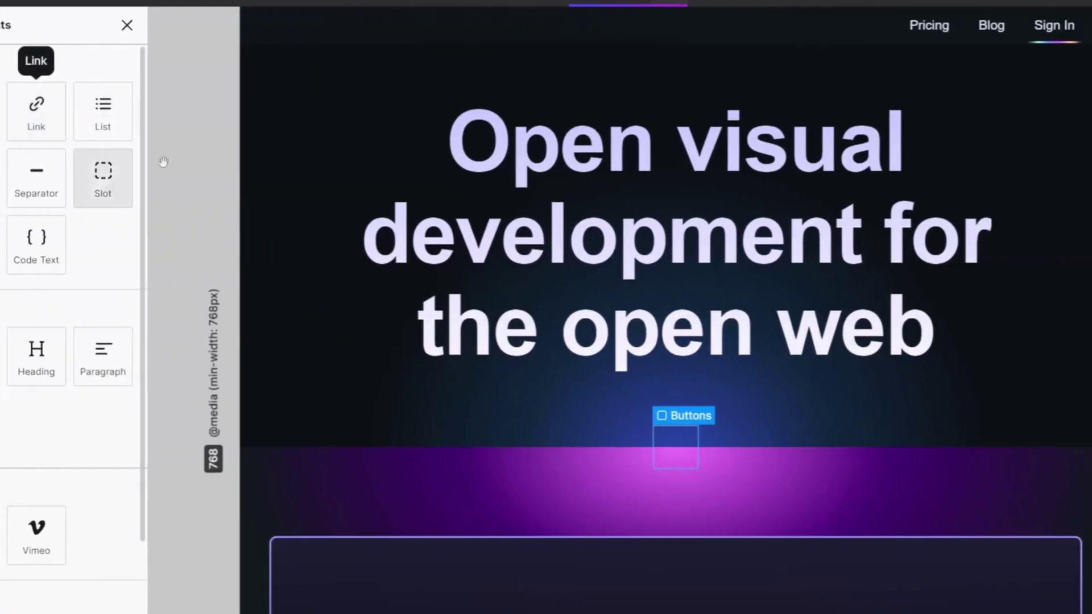
pyautogui.moveTo(150, 111); pyautogui.dragTo(782, 436)
pyautogui.moveTo(546, 435); pyautogui.dragTo(544, 435)
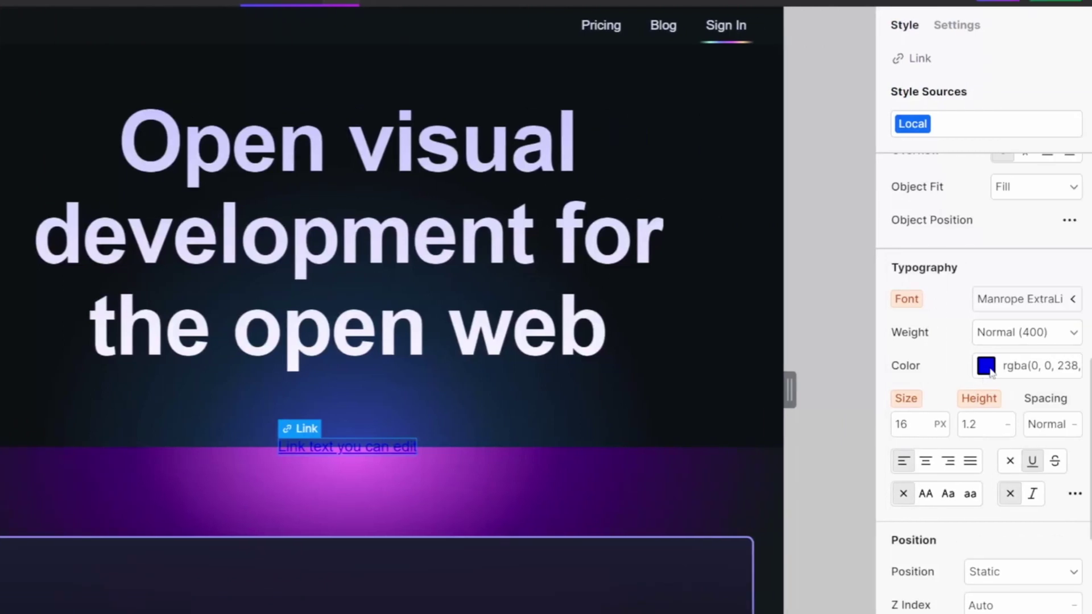
# Step: Colour the link text white and change it to 'Join the community'
pyautogui.click(990, 372)
pyautogui.moveTo(943, 479); pyautogui.dragTo(876, 397)
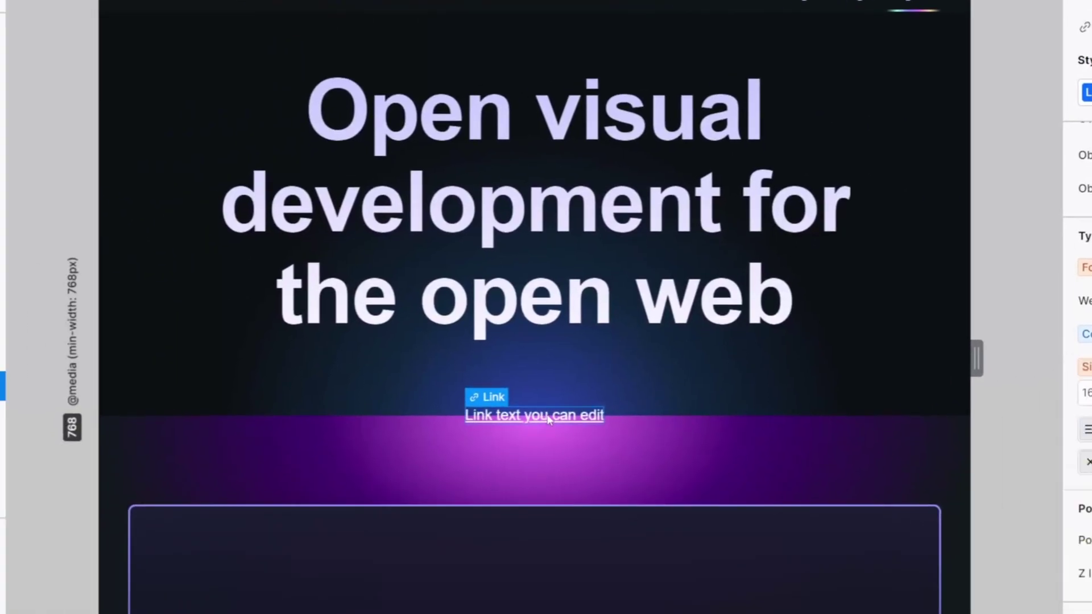
pyautogui.doubleClick(367, 442)
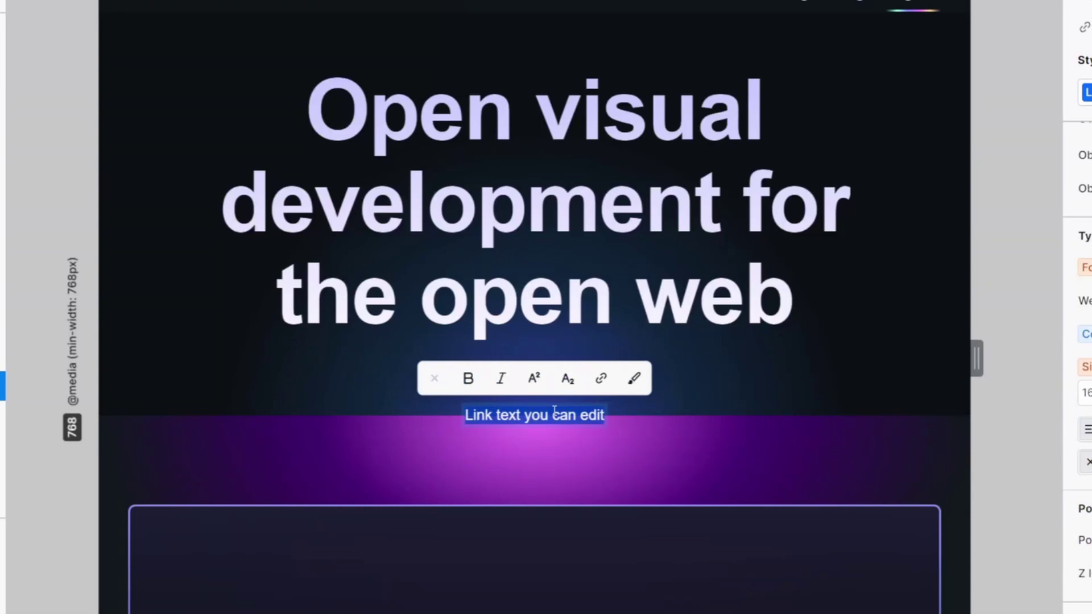
pyautogui.write('Join the comm')
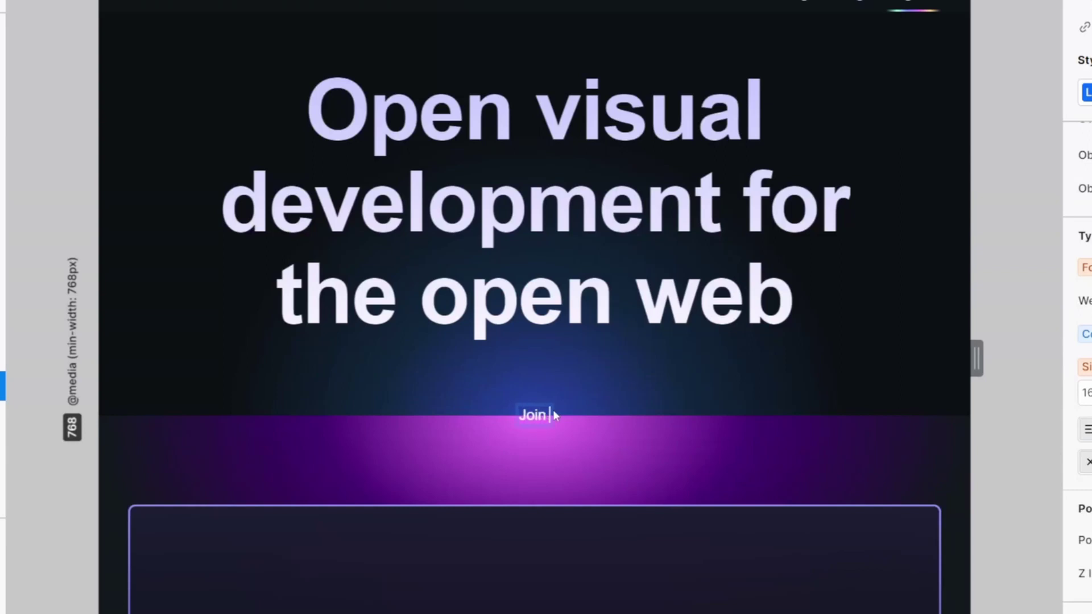
pyautogui.write('unity')
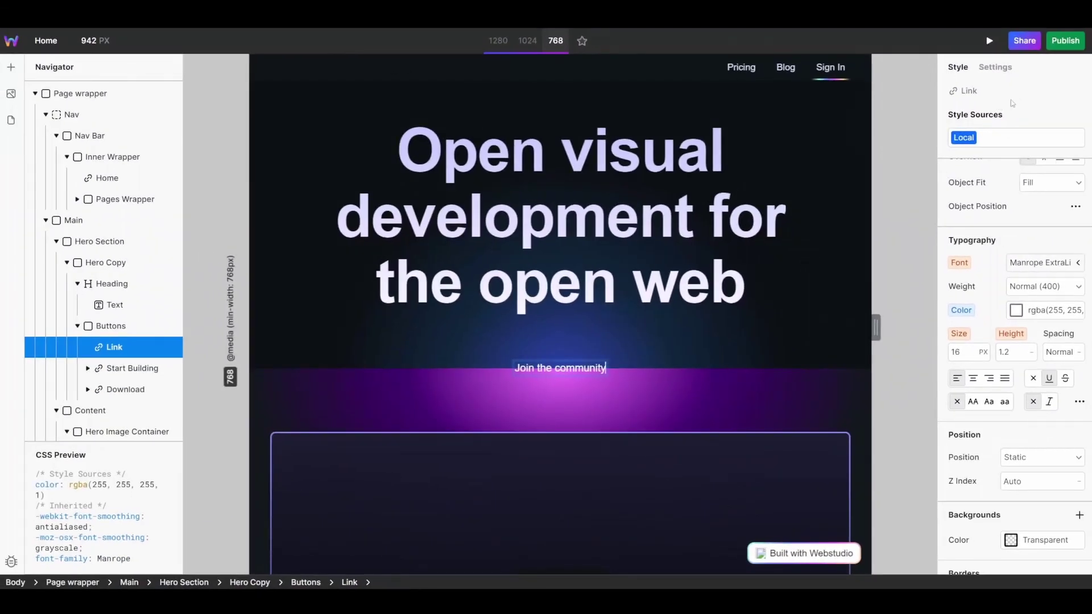
# Step: Search style sources for 'Bu' and apply the existing Button token to the link
pyautogui.scroll(5, 1020, 109)
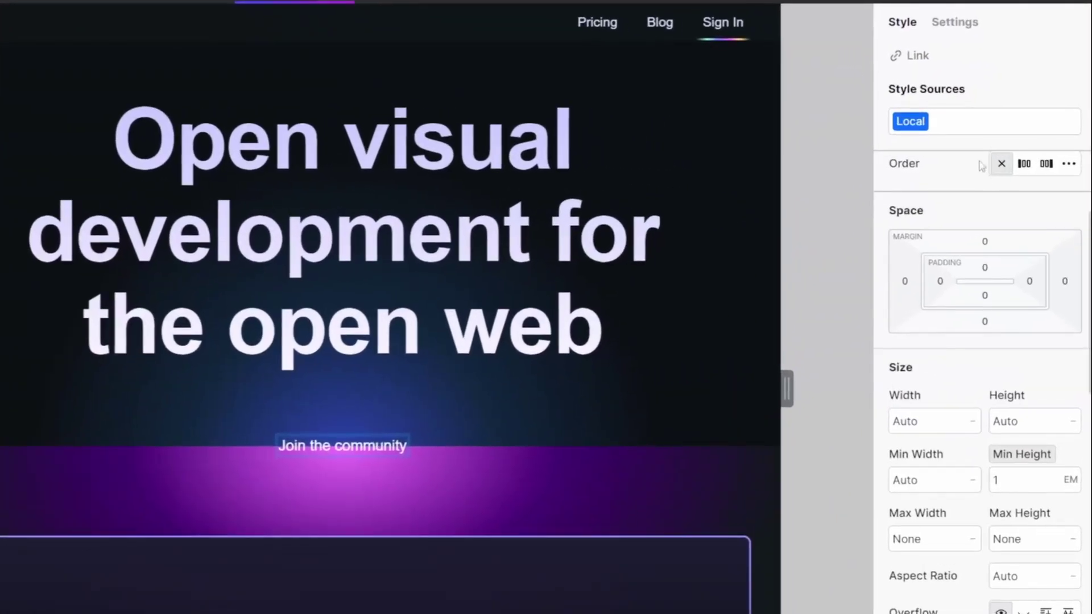
pyautogui.scroll(-5, 1023, 280)
pyautogui.scroll(8, 1000, 342)
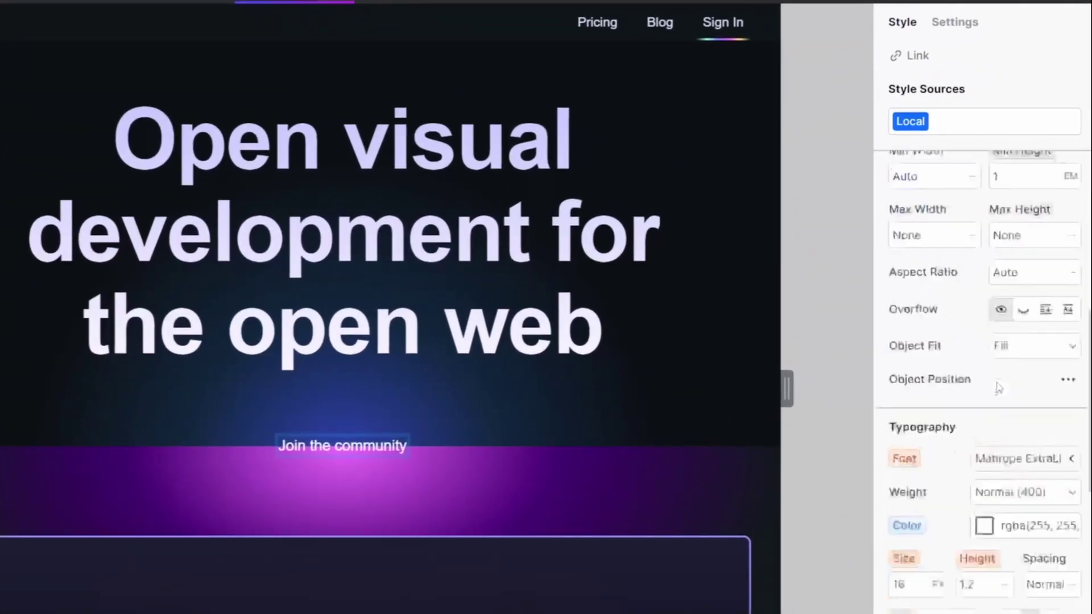
pyautogui.click(994, 121)
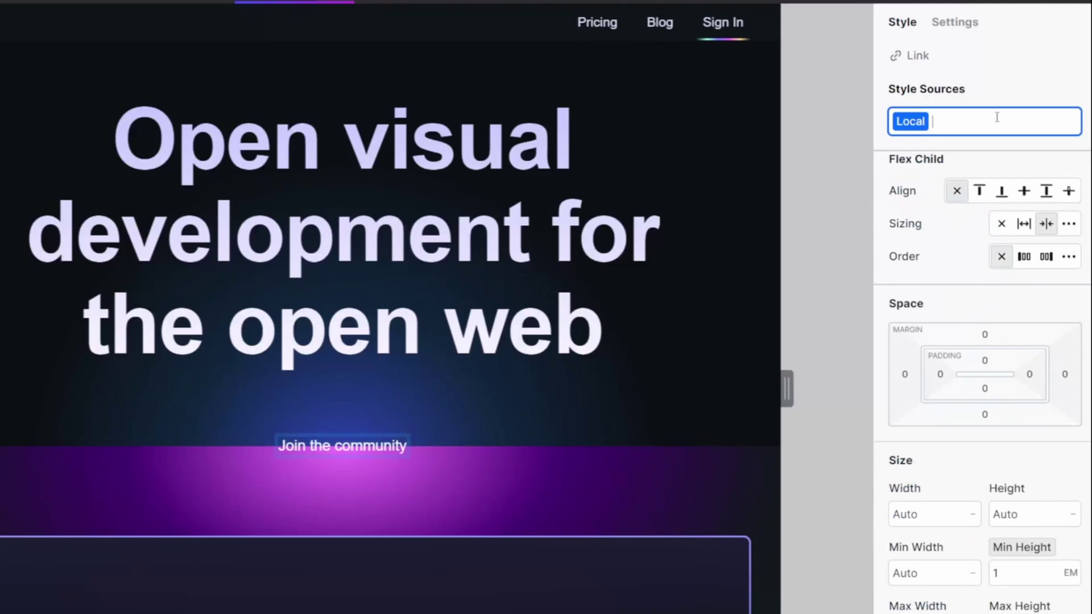
pyautogui.write('Bu')
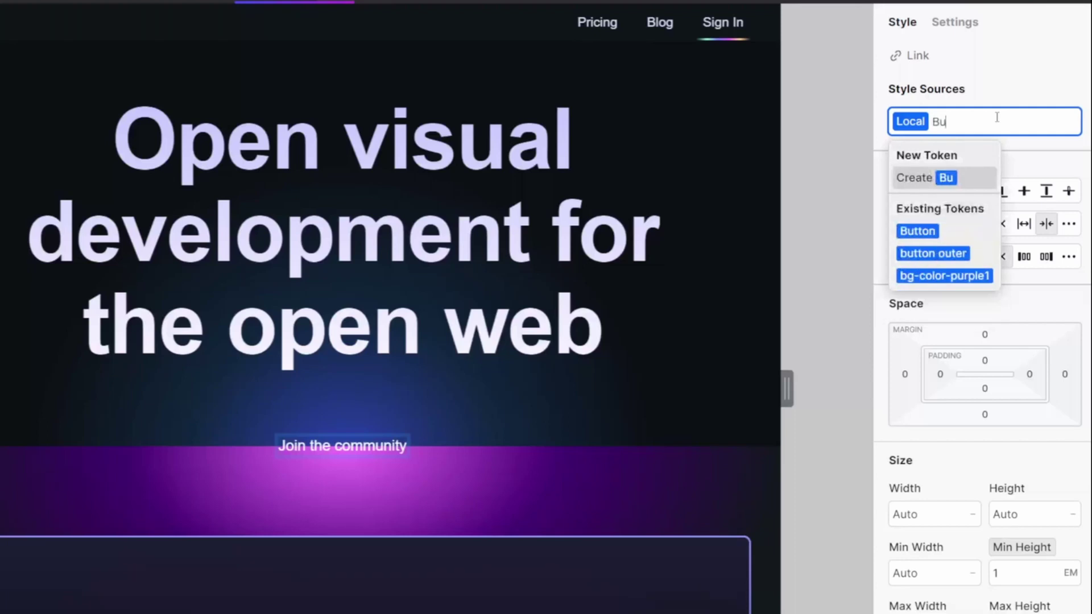
pyautogui.press('Down')
pyautogui.press('Return')
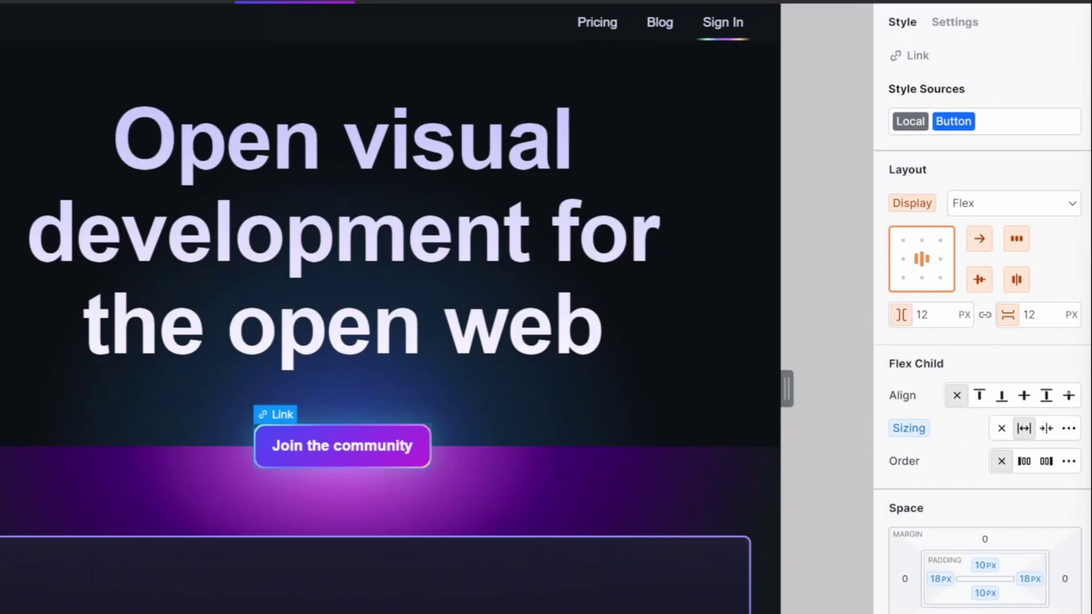
pyautogui.click(954, 34)
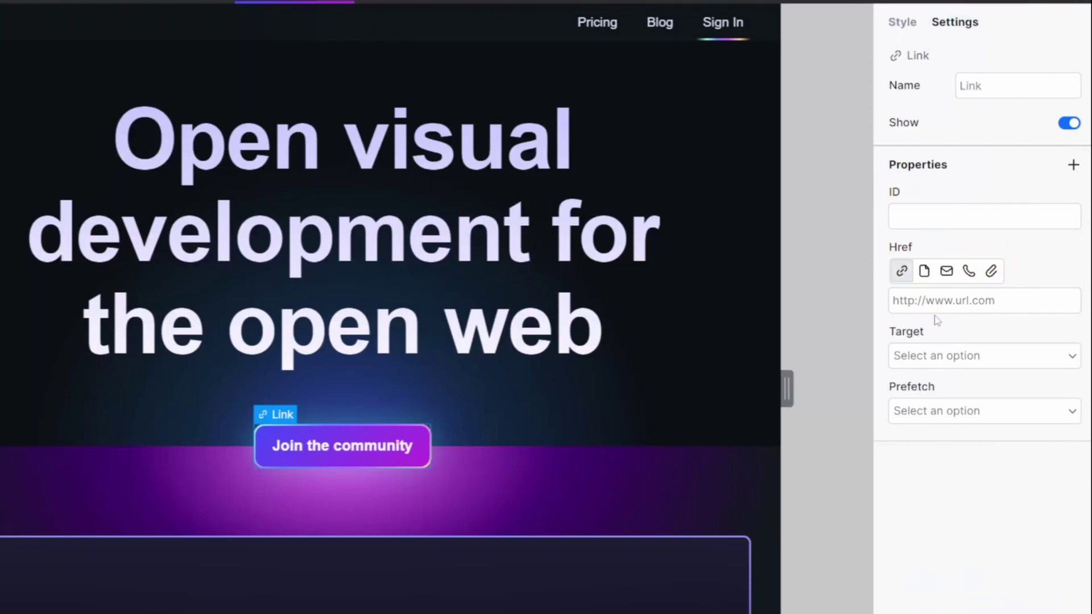
# Step: Set the link's Page href to the Home page with Target set to Self
pyautogui.click(925, 279)
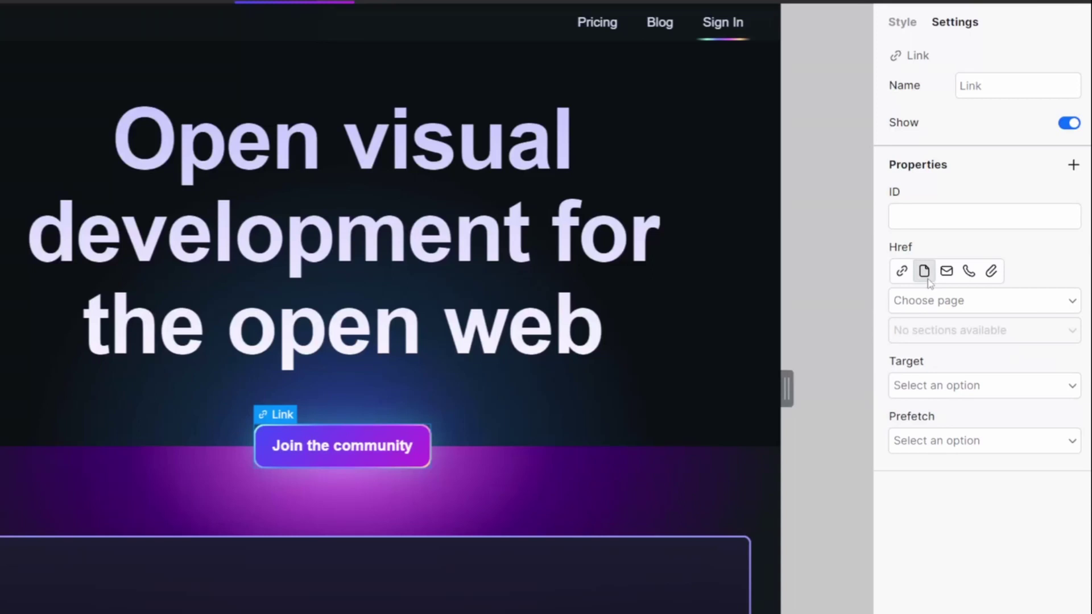
pyautogui.click(946, 273)
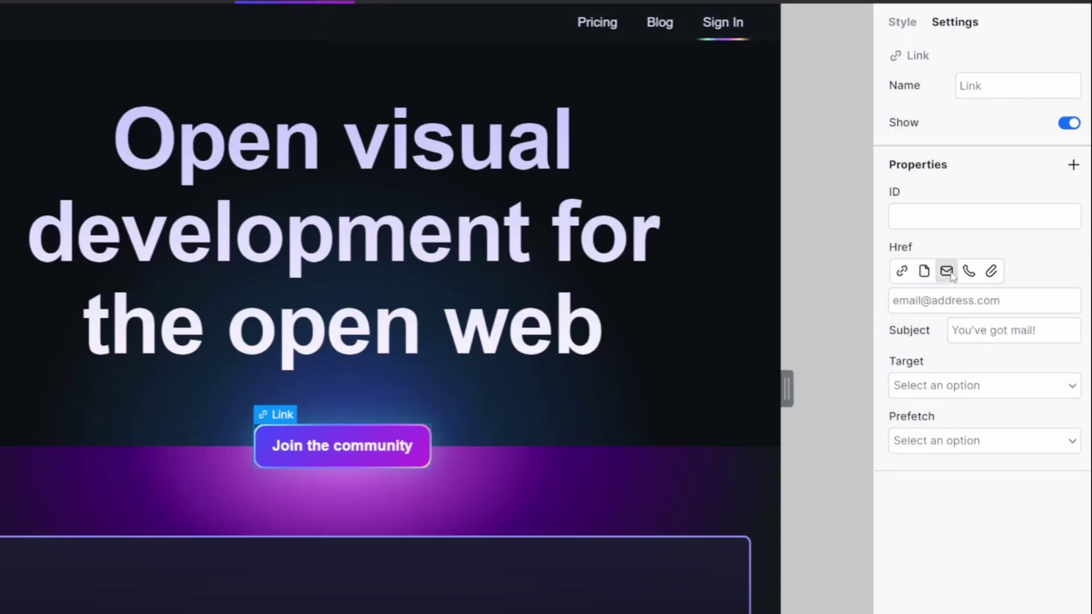
pyautogui.click(969, 275)
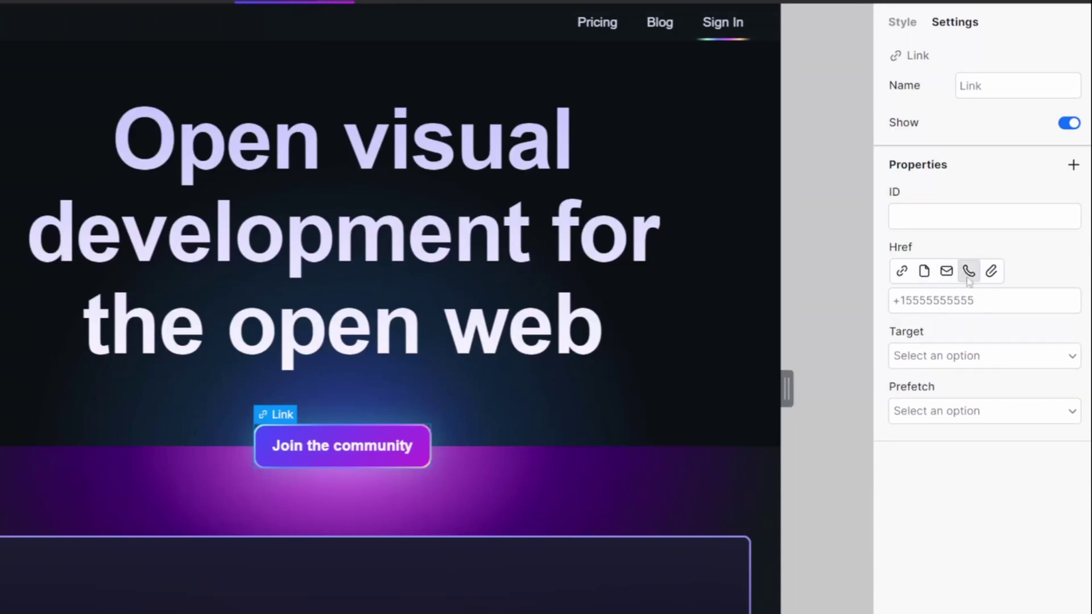
pyautogui.click(990, 274)
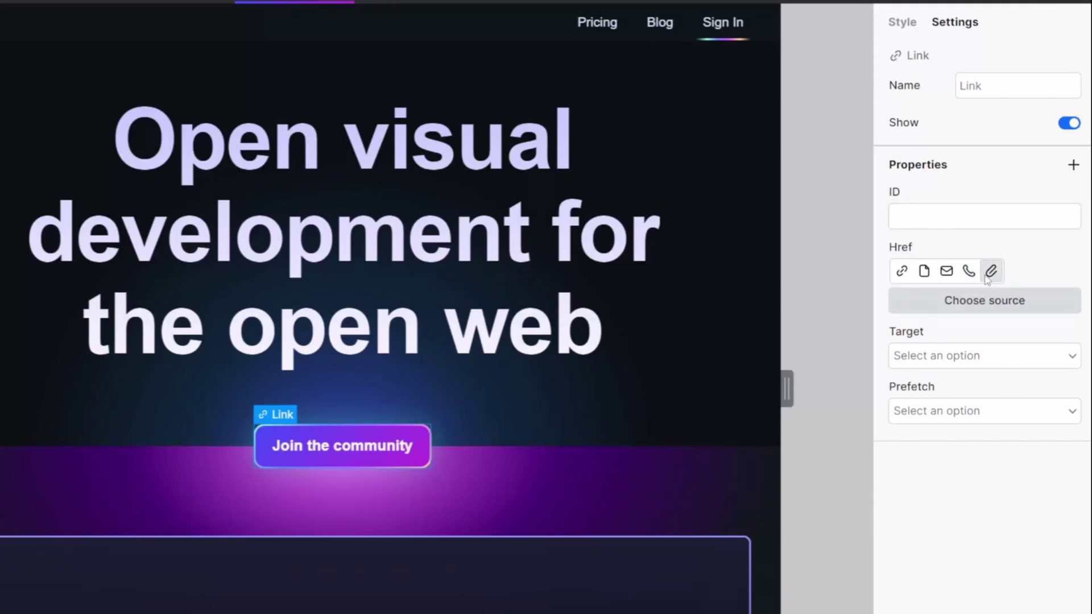
pyautogui.click(928, 273)
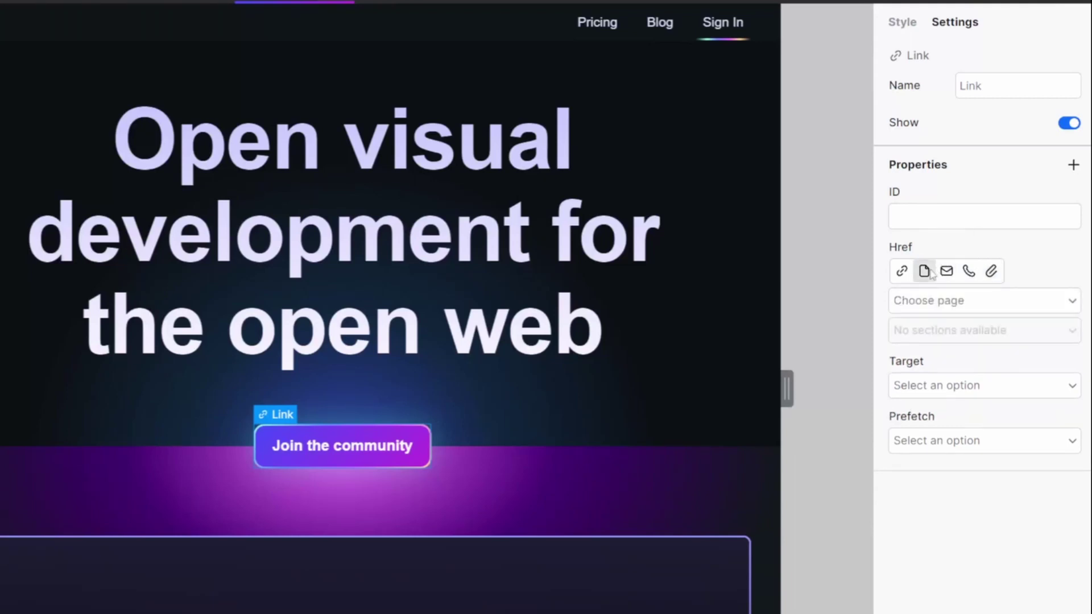
pyautogui.click(978, 393)
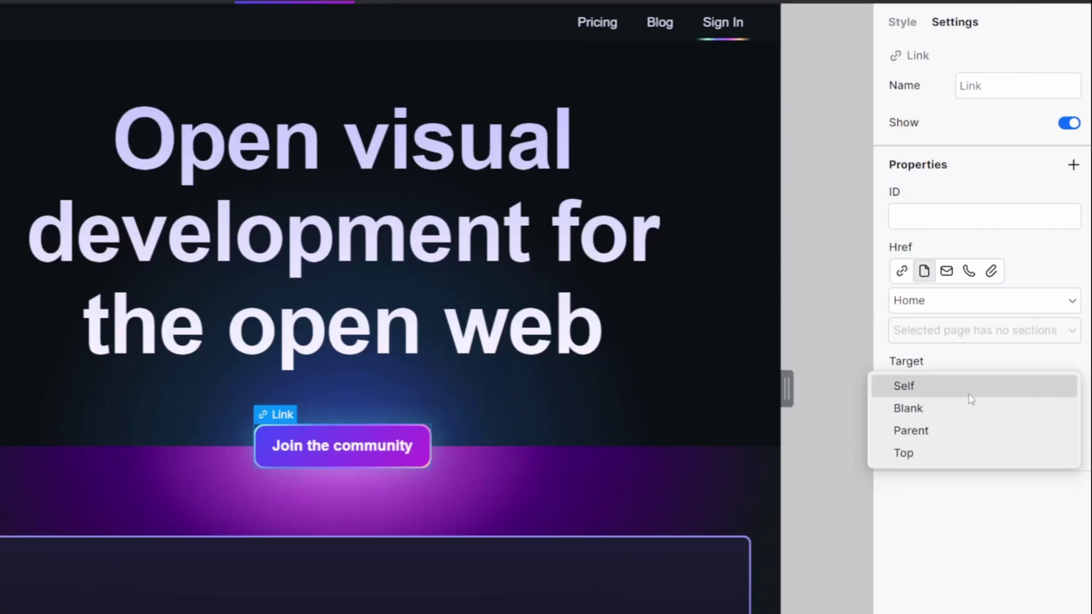
pyautogui.click(961, 391)
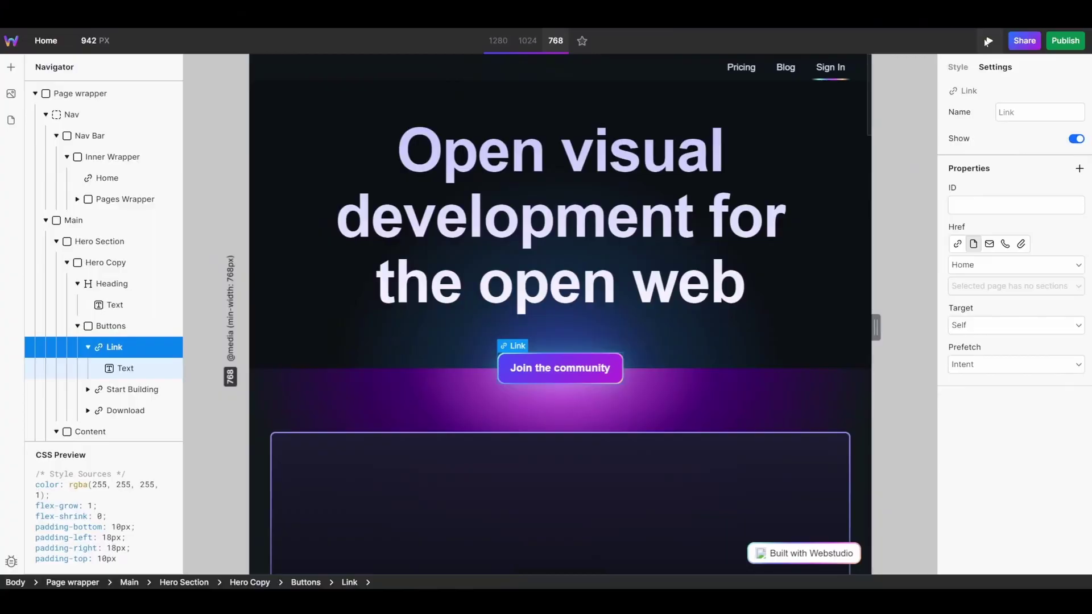
# Step: Preview the page and open the browser's developer tools through Inspect
pyautogui.click(988, 41)
pyautogui.rightClick(902, 152)
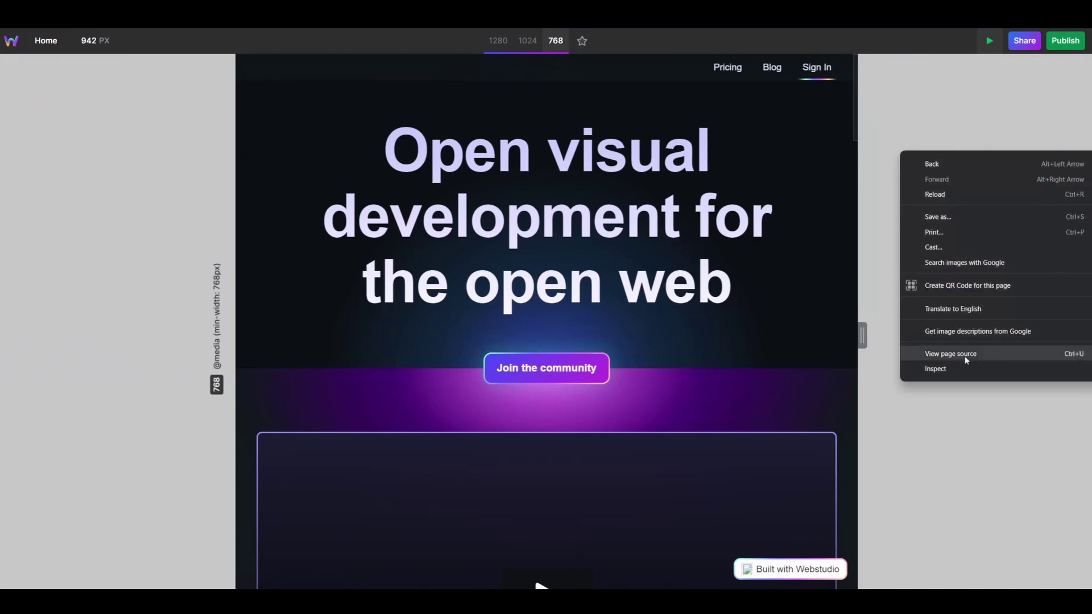
pyautogui.click(964, 376)
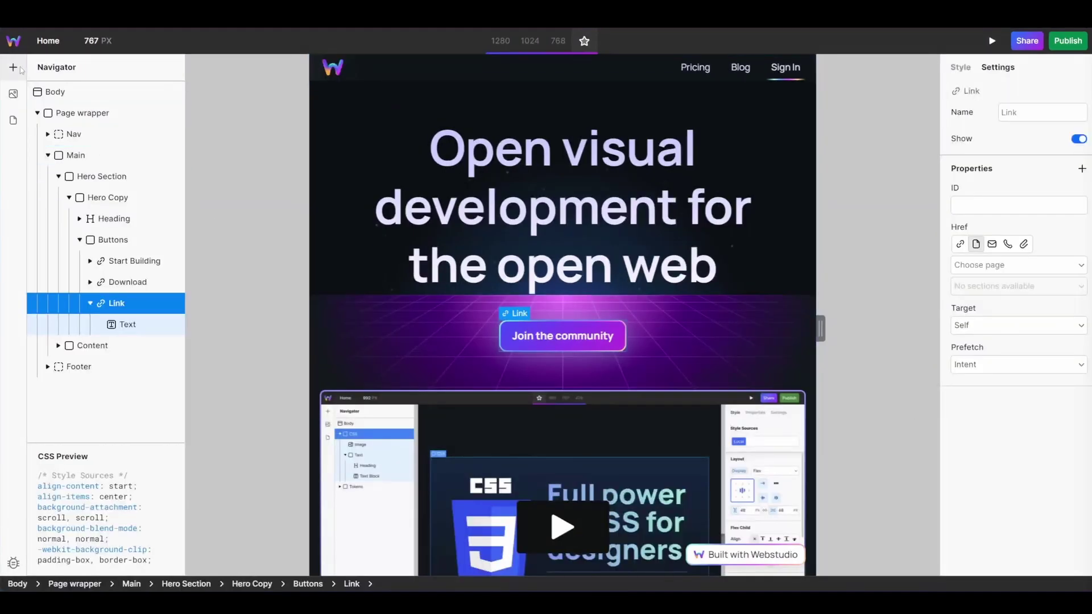
# Step: Insert an Image in the link with WS-logo-white as its source, then preview the button
pyautogui.click(16, 69)
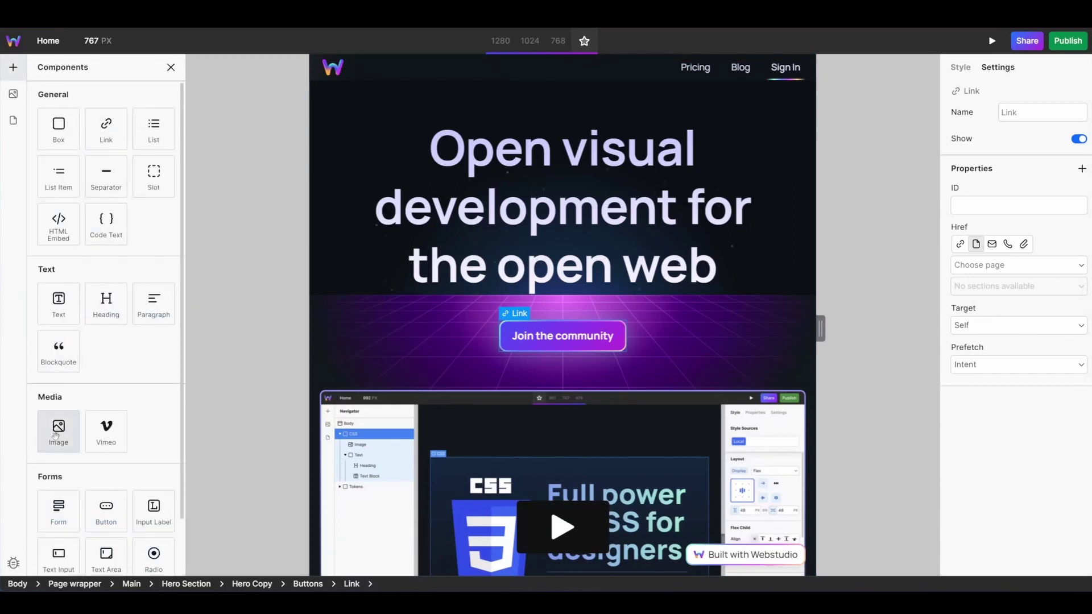
pyautogui.click(57, 428)
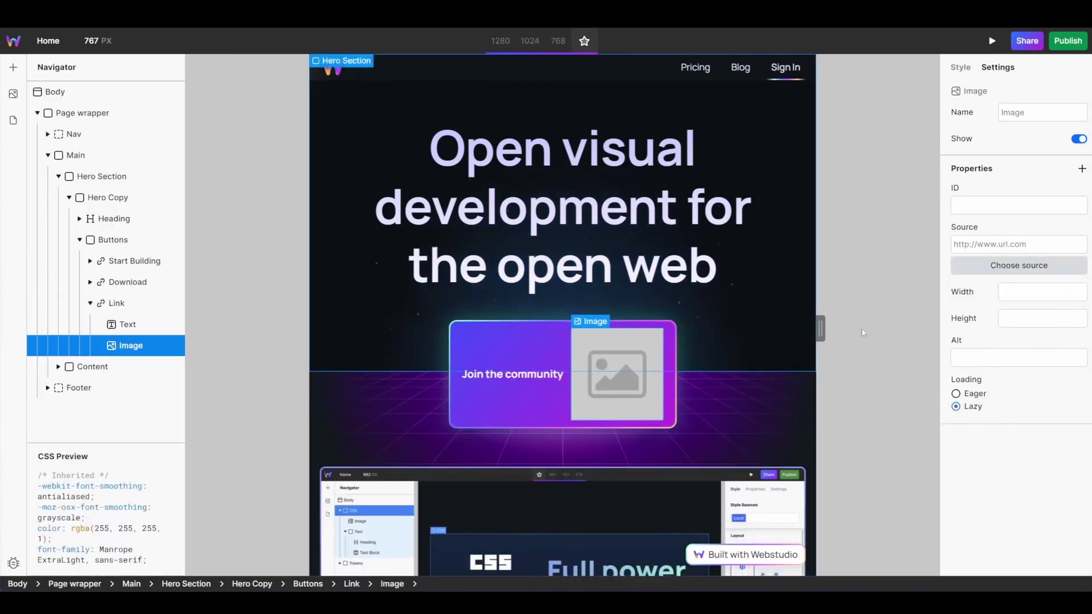
pyautogui.click(999, 264)
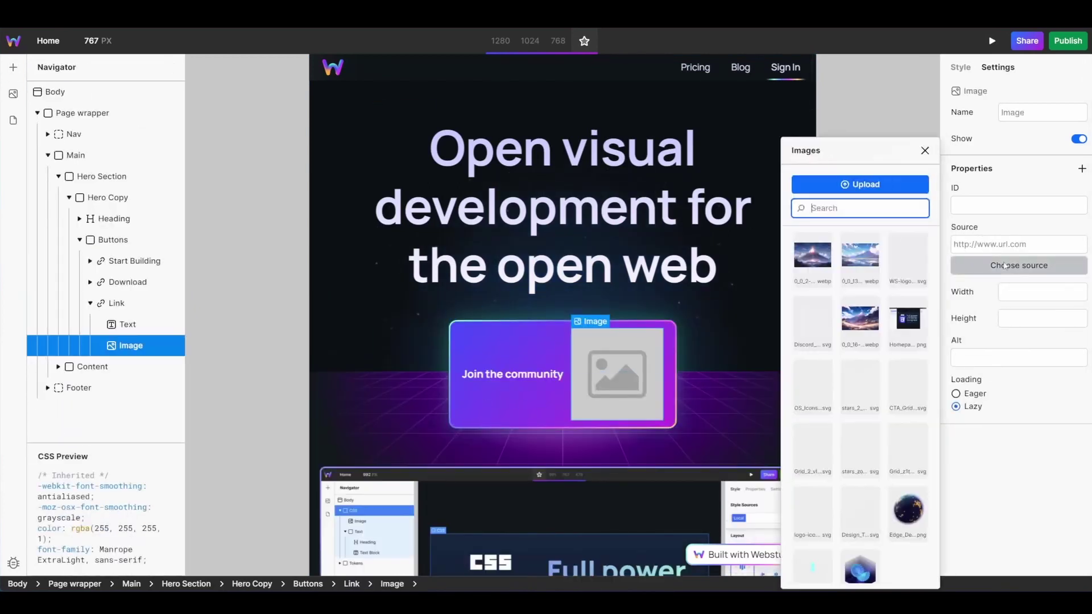
pyautogui.click(914, 263)
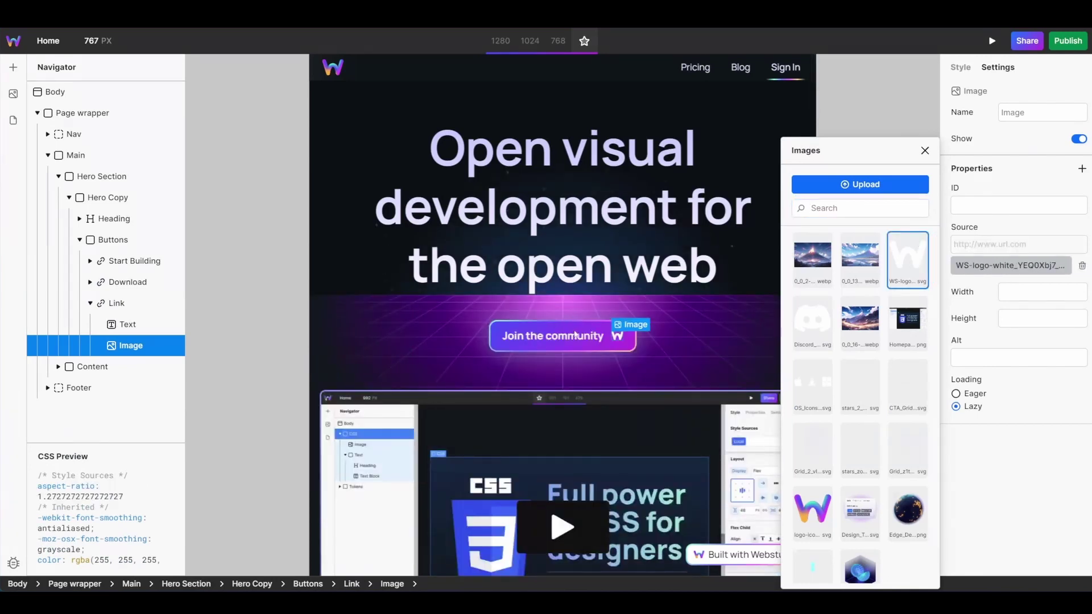
pyautogui.press('Escape')
pyautogui.click(992, 41)
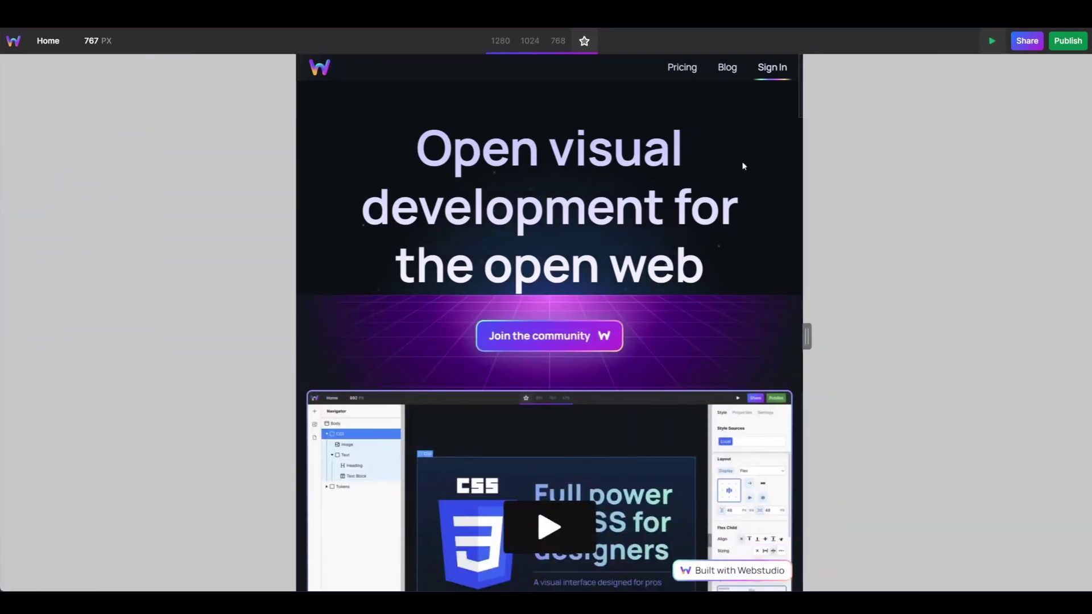